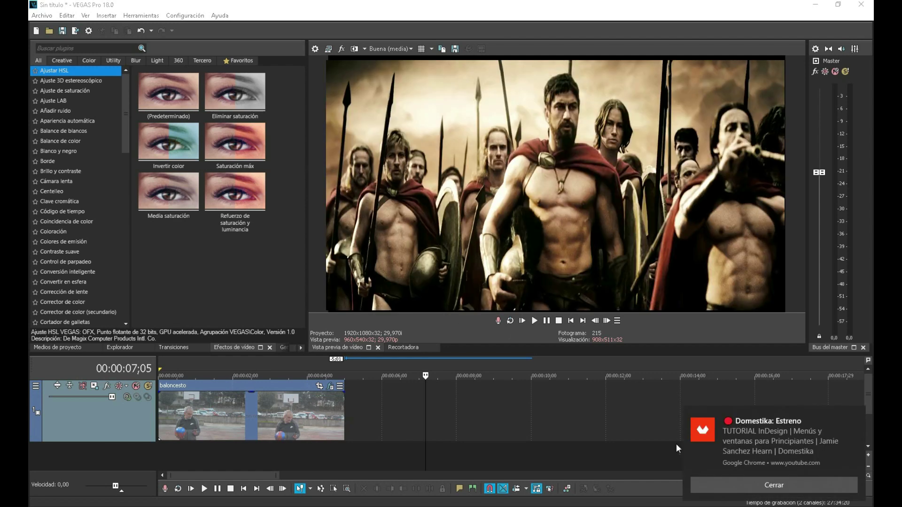
Step: Dismiss the browser notification, select the baloncesto clip and place the playhead at 00:00:02;05
click(801, 484)
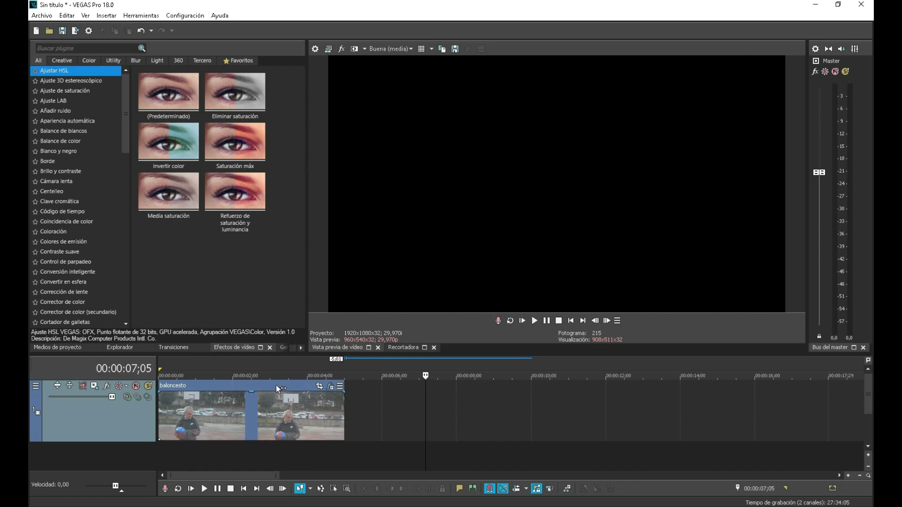
click(268, 402)
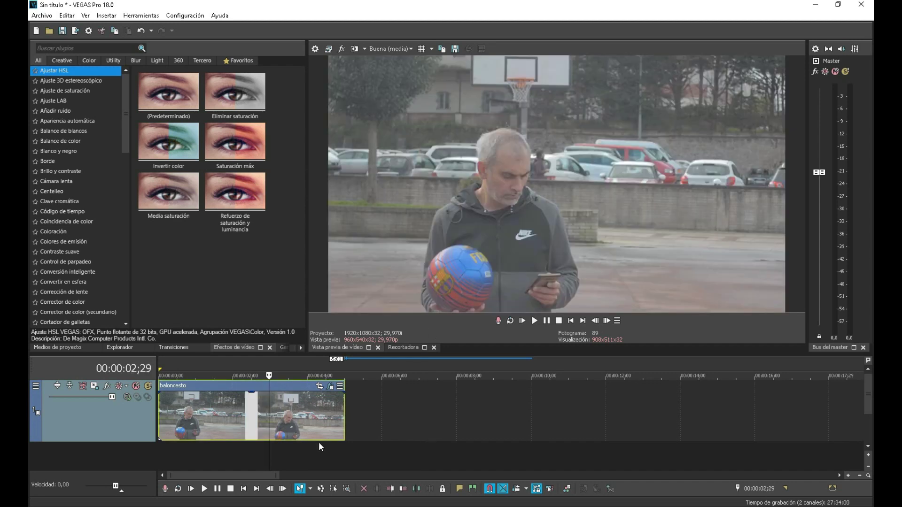
drag(269, 376, 184, 375)
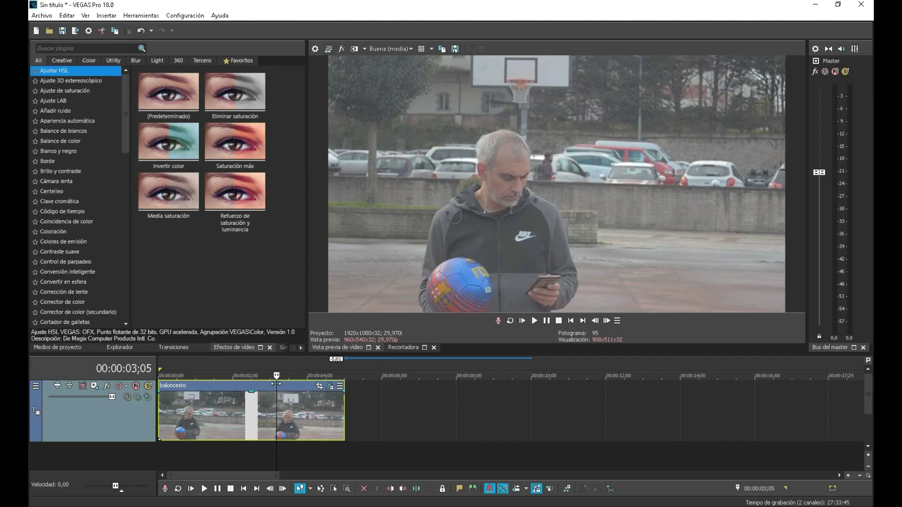
drag(272, 379, 239, 374)
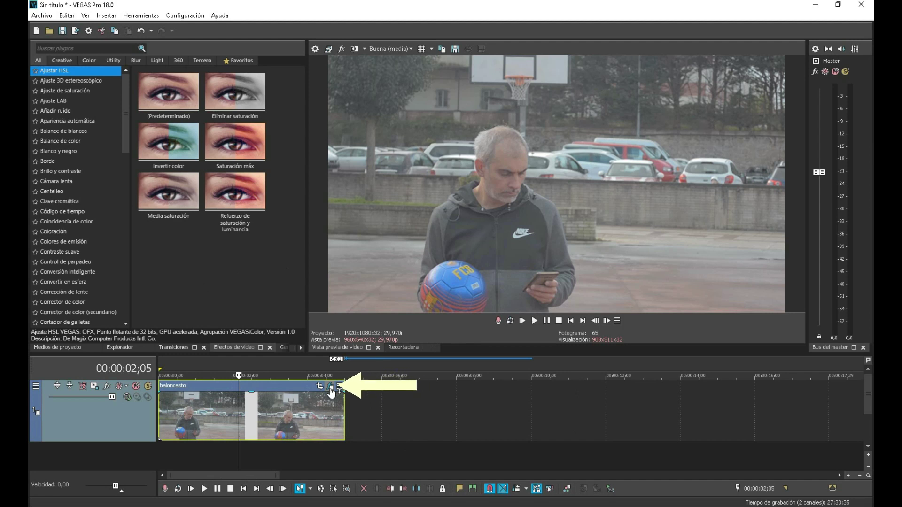
Step: Add the Coincidencia de color VEGAS effect to the clip
click(331, 388)
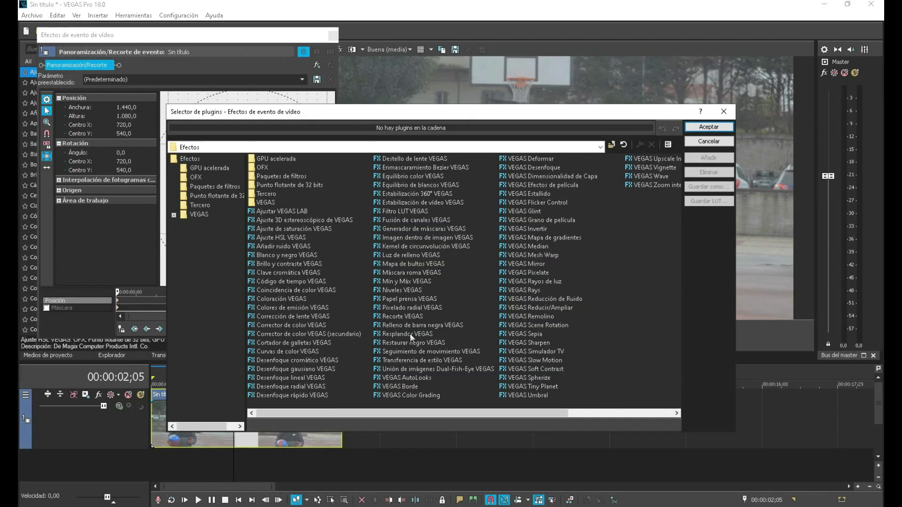
click(298, 292)
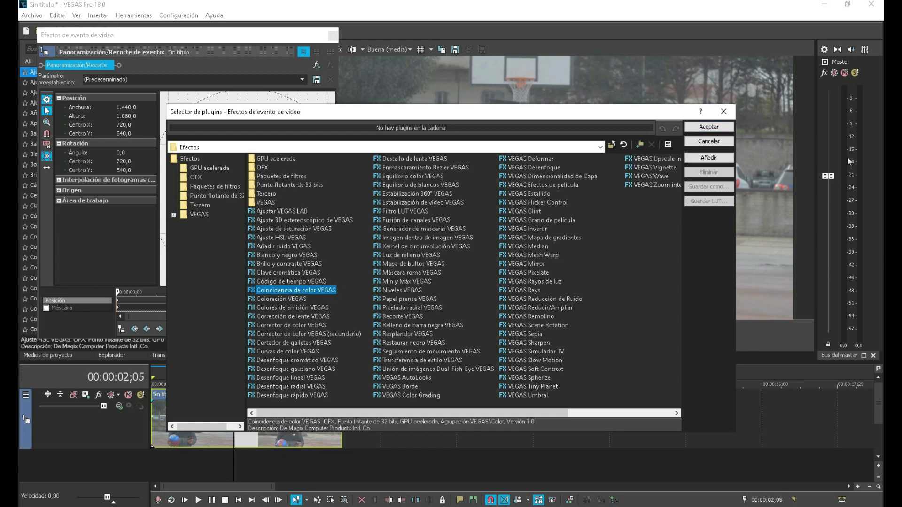
click(705, 128)
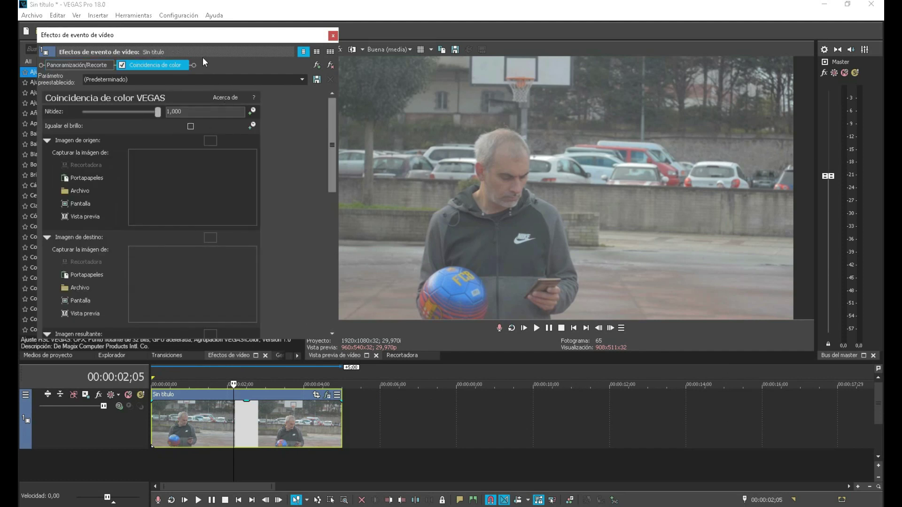
drag(207, 37, 230, 38)
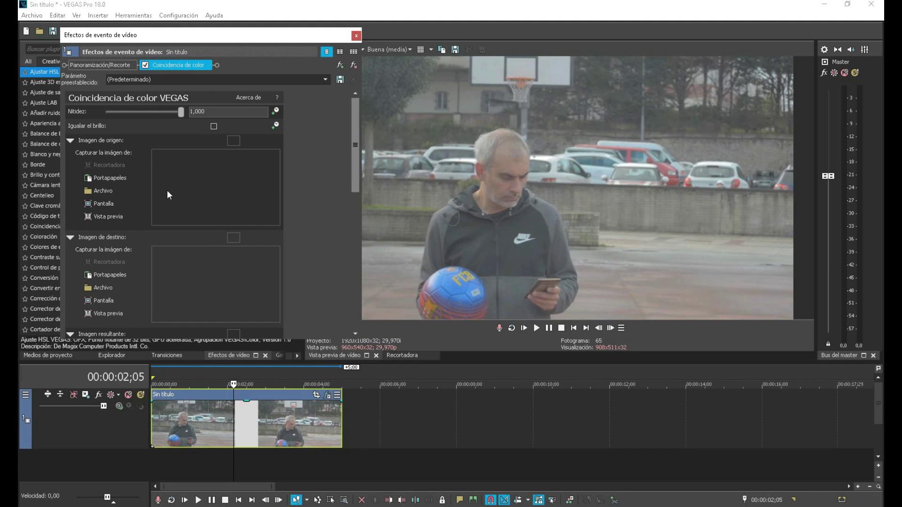
Step: Load the 300 image from the FOTOGRAMAS folder as the colour match's source image
click(125, 189)
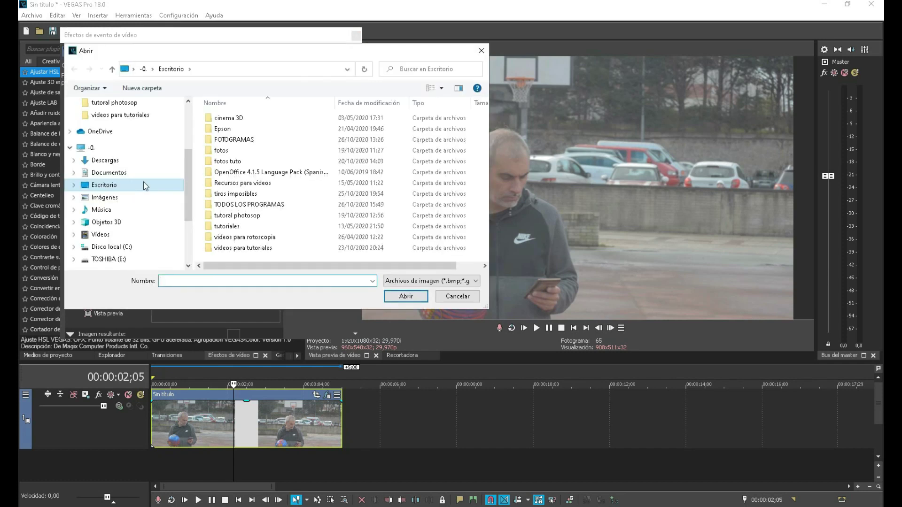
double_click(244, 140)
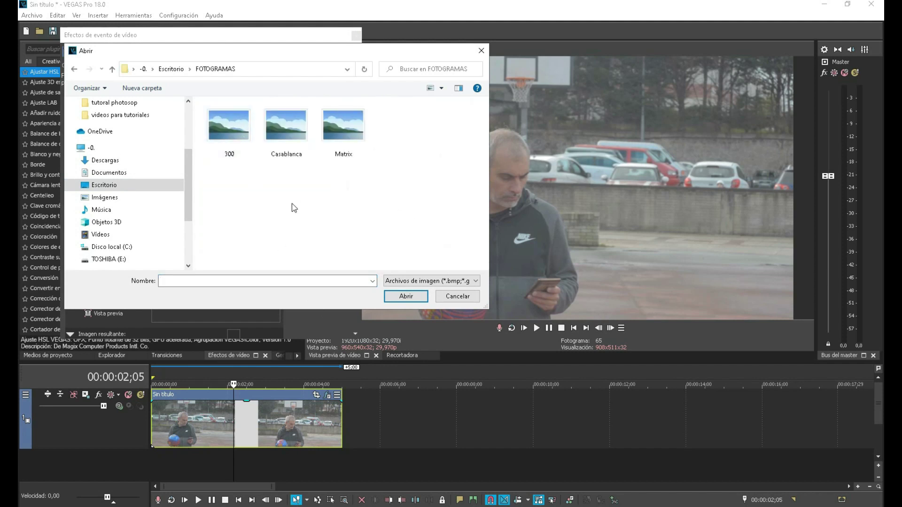
click(232, 144)
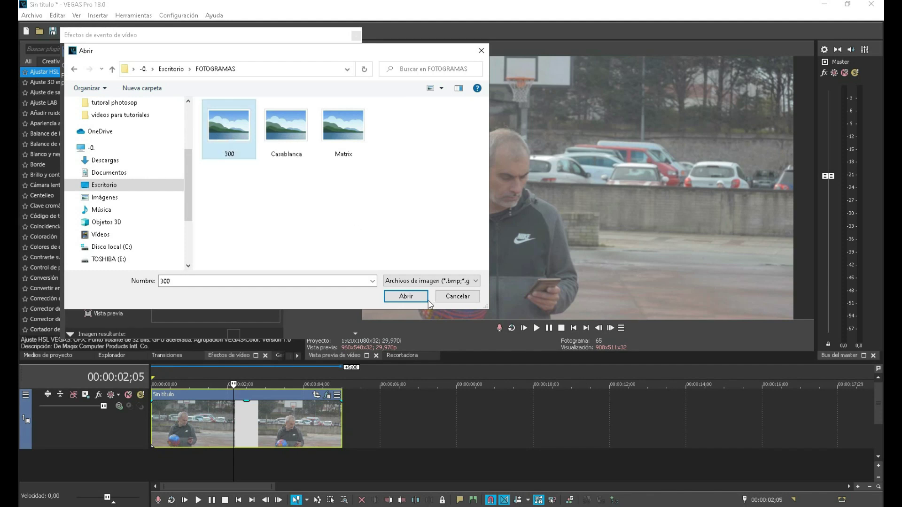
click(412, 300)
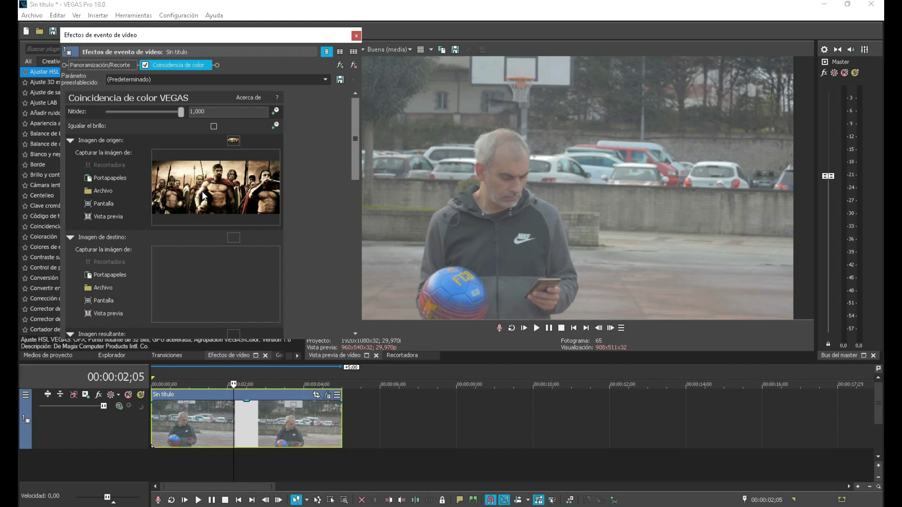
Step: Capture the colour match's target image from the video preview and enable Igualar el brillo
scroll(176, 202, down, 1)
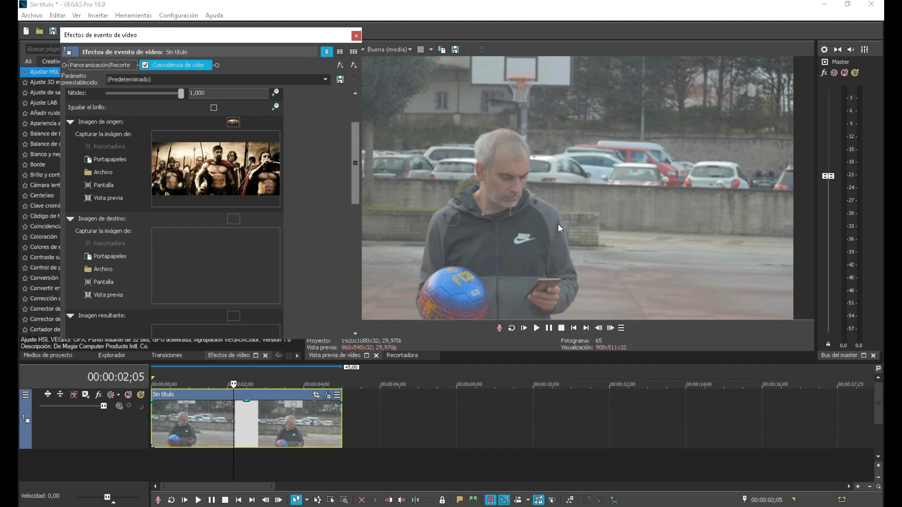
click(108, 294)
click(213, 126)
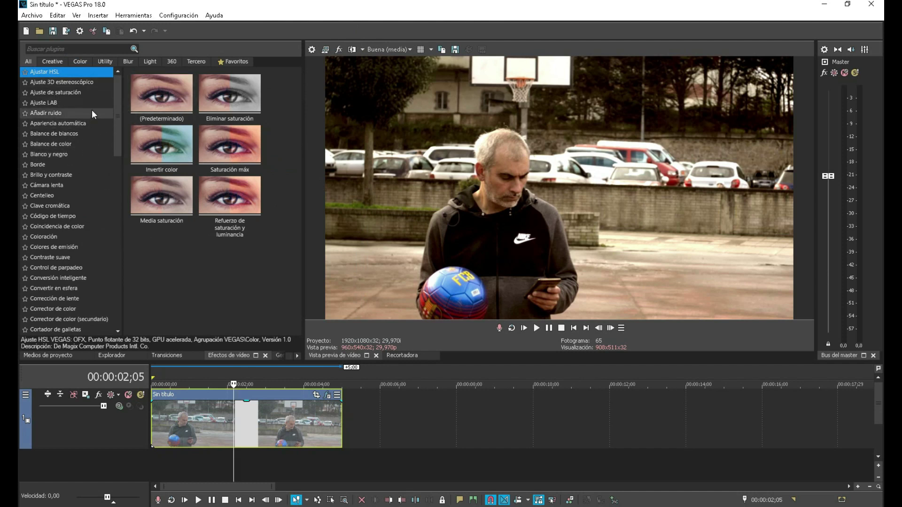
Step: Apply the Niveles effect with its (Predeterminado) preset to the clip on the timeline
scroll(91, 109, down, 2)
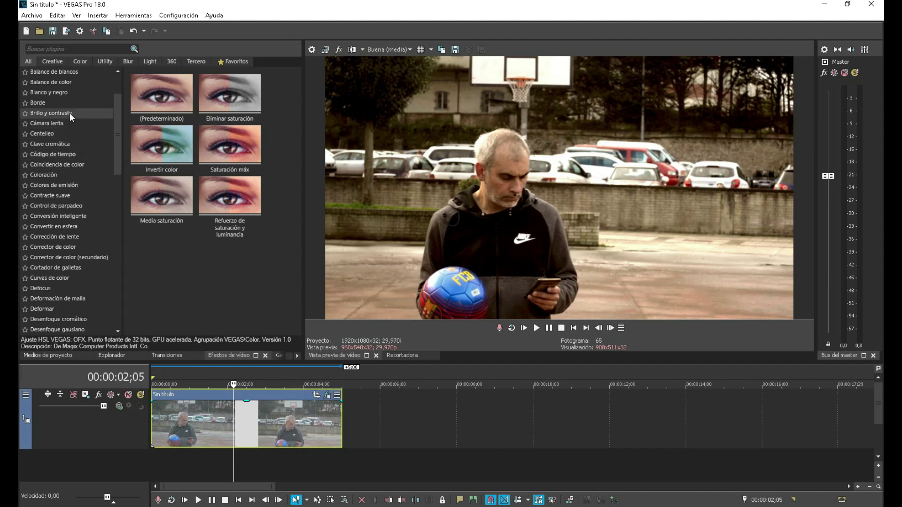
scroll(69, 114, down, 12)
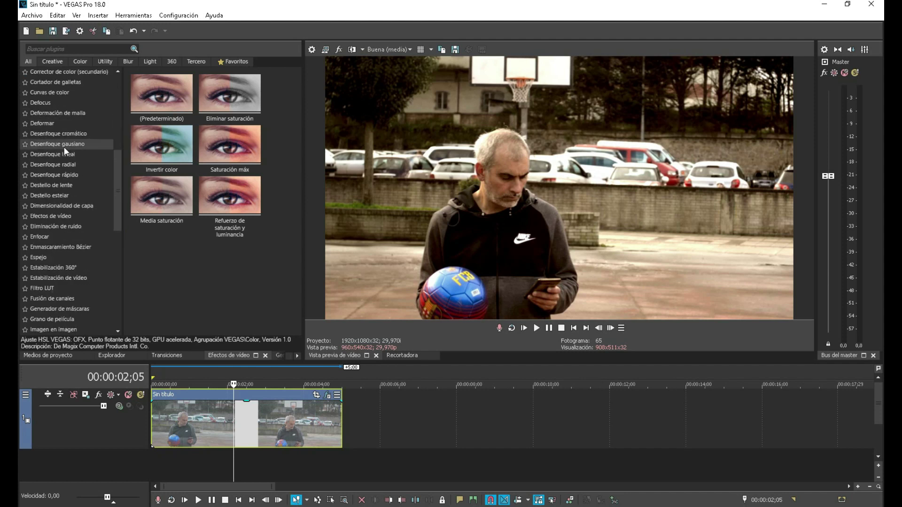
scroll(70, 174, down, 4)
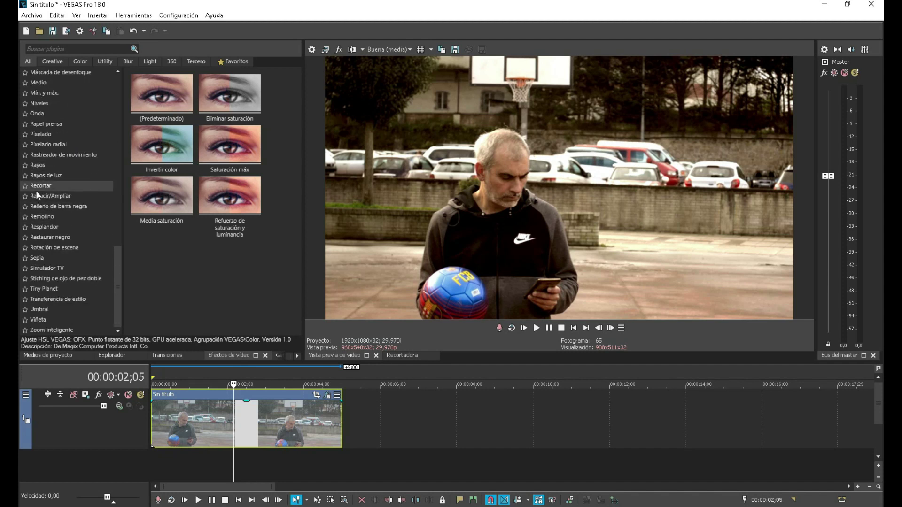
scroll(60, 190, up, 2)
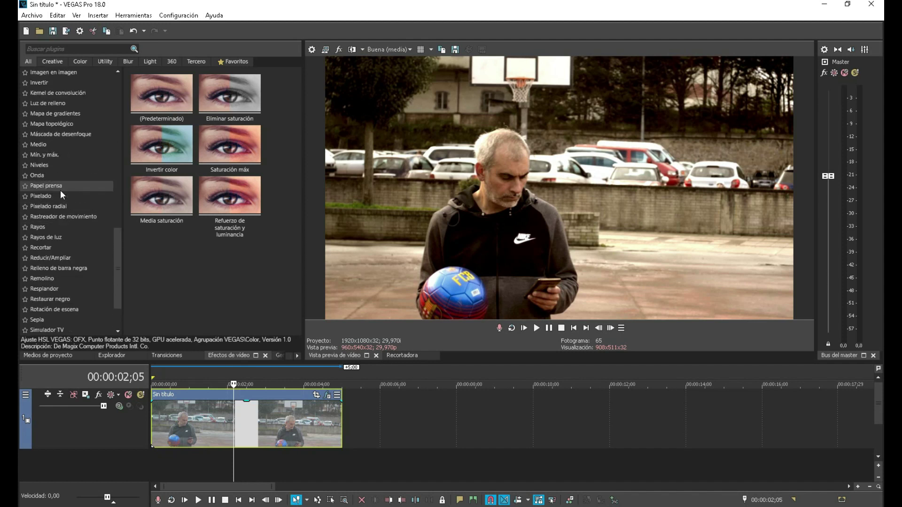
click(56, 165)
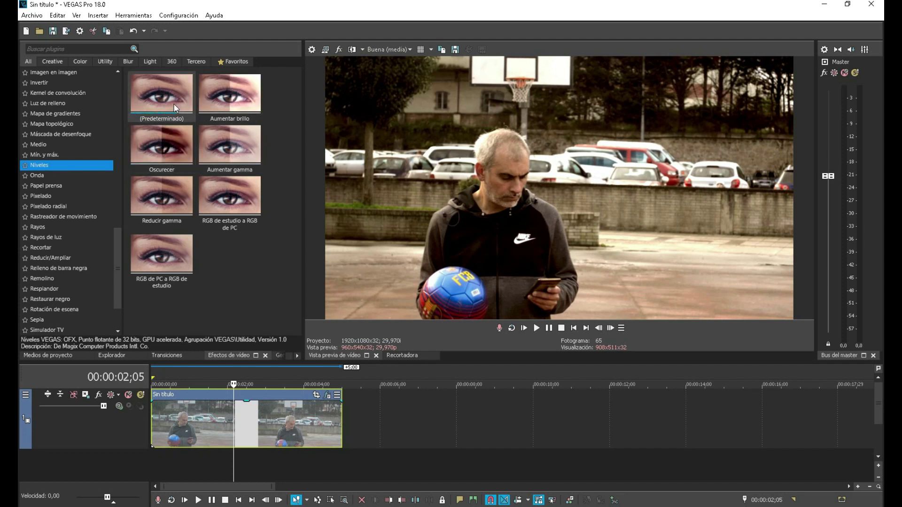
drag(151, 95, 247, 424)
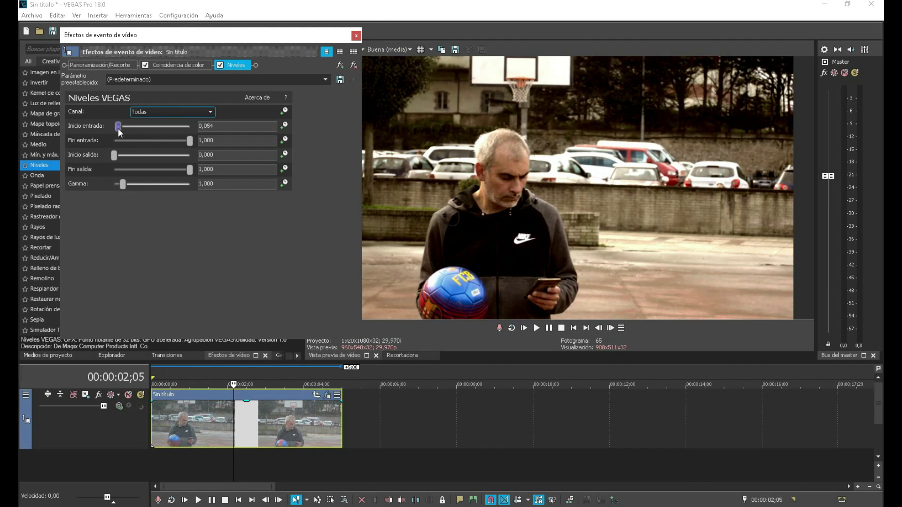
Step: Set the Niveles effect's Inicio entrada to 0,048, Fin salida to 0,864 and Gamma to 0,914
drag(117, 128, 117, 129)
drag(189, 143, 190, 145)
drag(113, 157, 111, 163)
drag(187, 177, 179, 175)
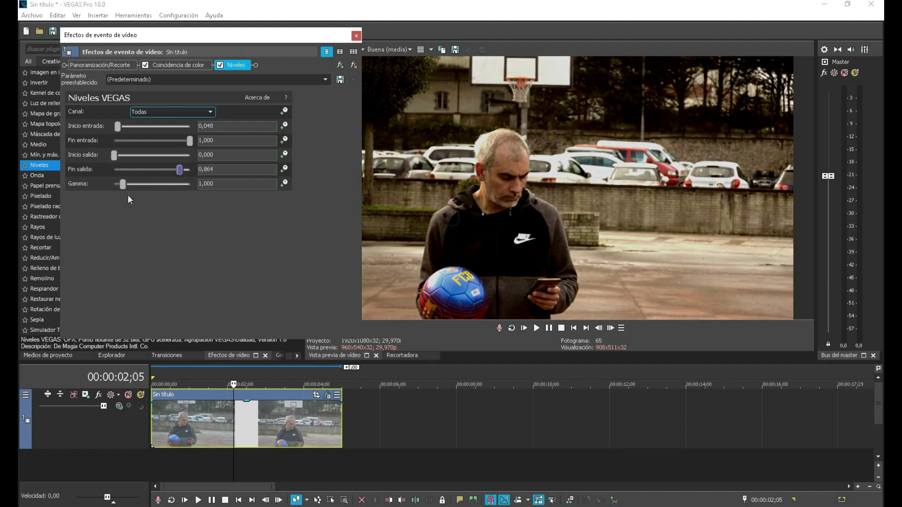
drag(123, 184, 122, 184)
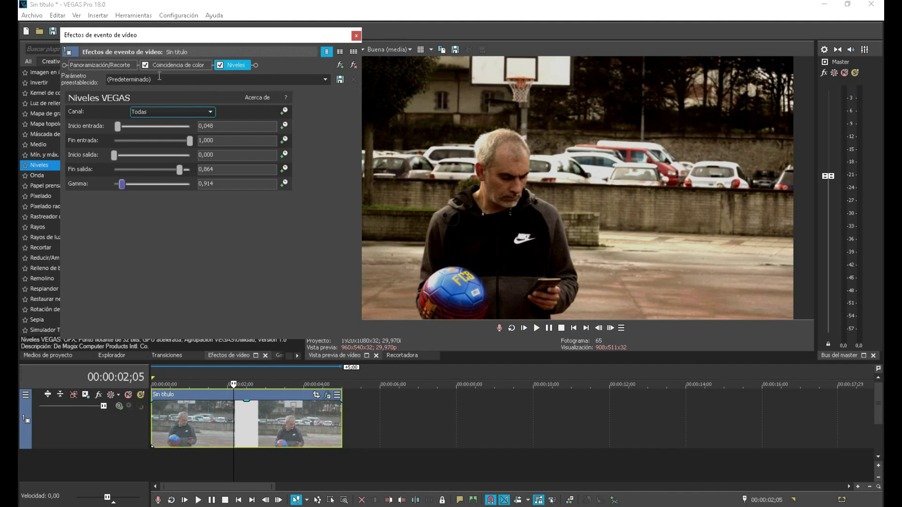
Step: Compare the shot with Coincidencia de color off and on, and remove the Niveles effect from the chain
click(146, 65)
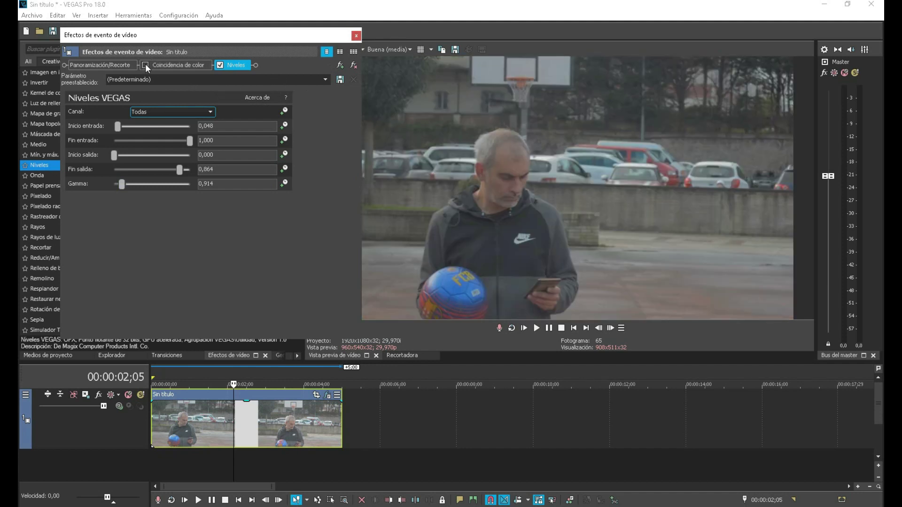
click(145, 65)
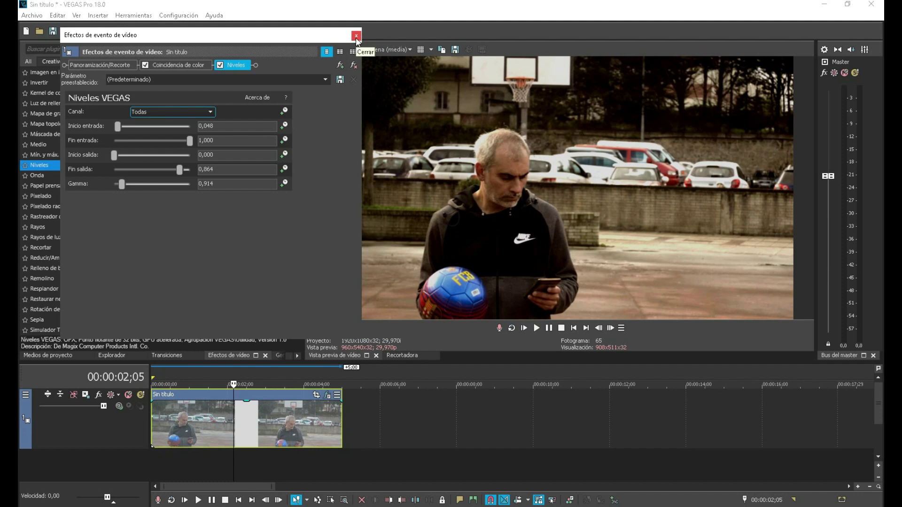
click(354, 64)
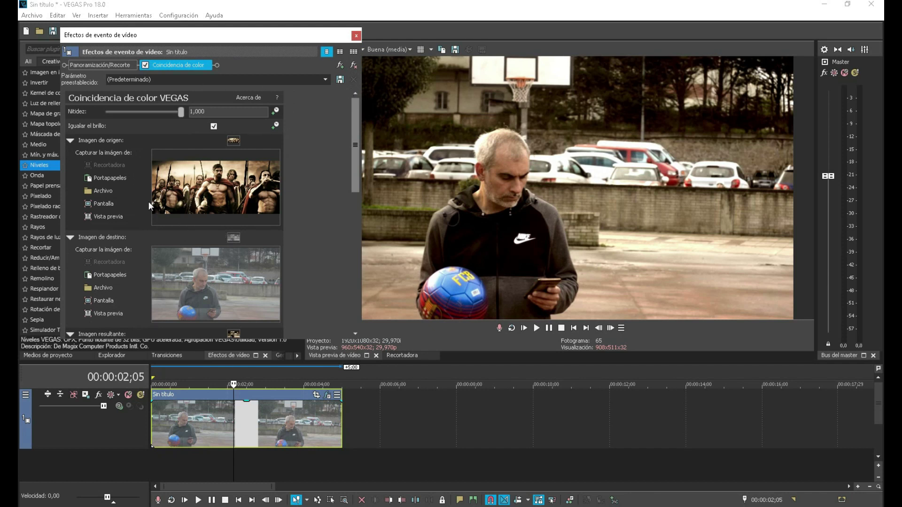
Step: Load the Matrix image from the Escritorio's FOTOGRAMAS folder as the colour match's source image
click(111, 191)
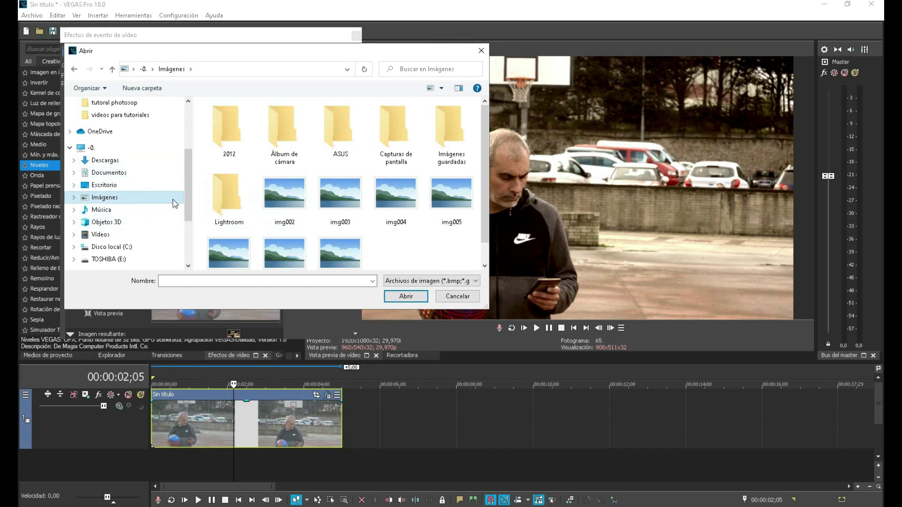
click(104, 185)
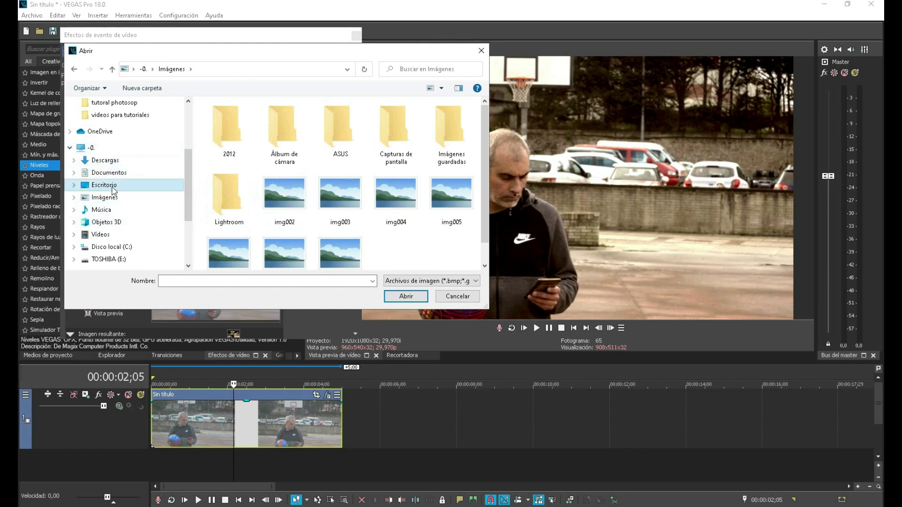
double_click(245, 140)
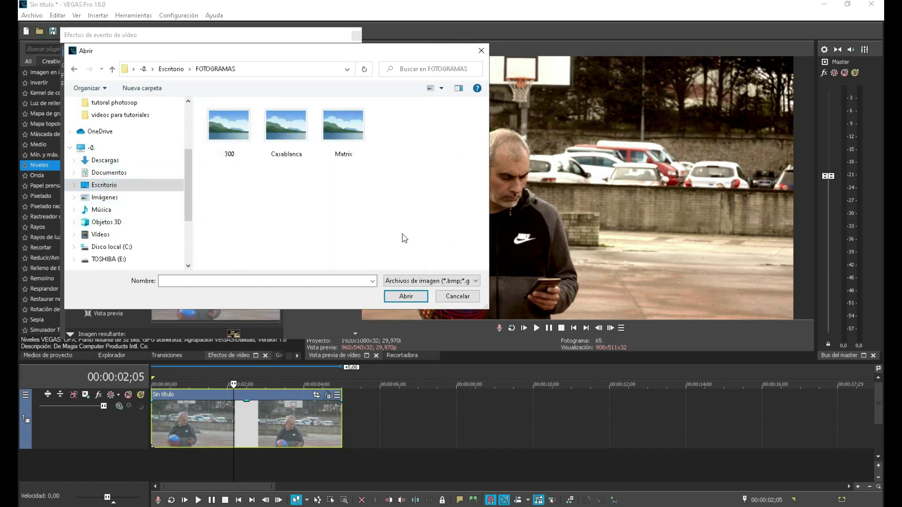
click(336, 143)
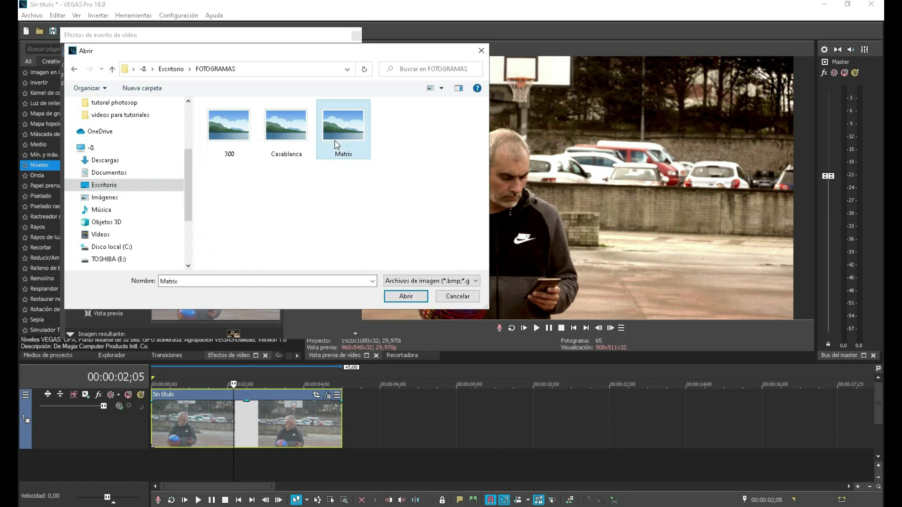
click(405, 297)
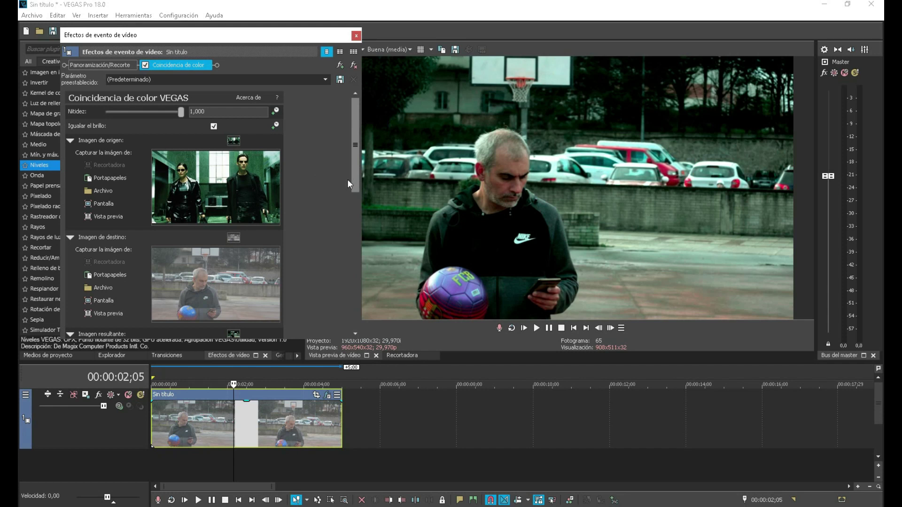
mouse_move(355, 179)
mouse_down()
mouse_move(346, 295)
mouse_move(354, 315)
mouse_move(367, 181)
mouse_up()
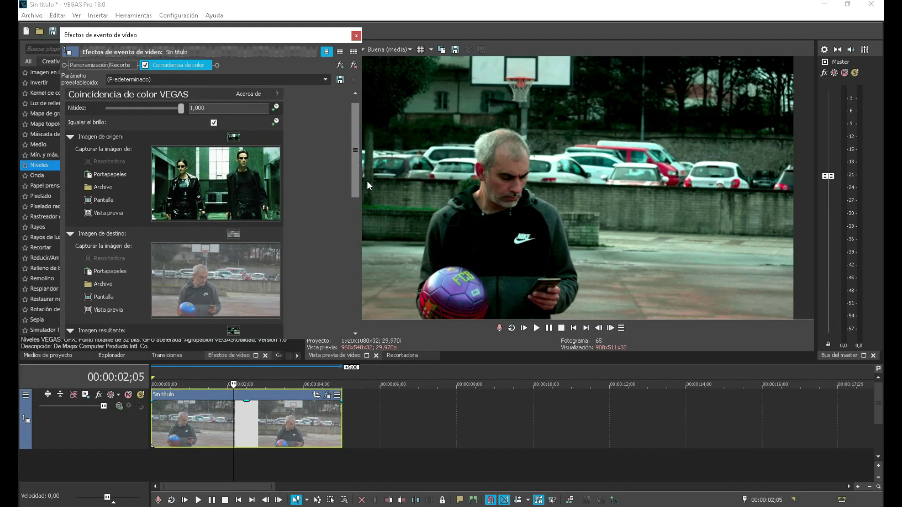